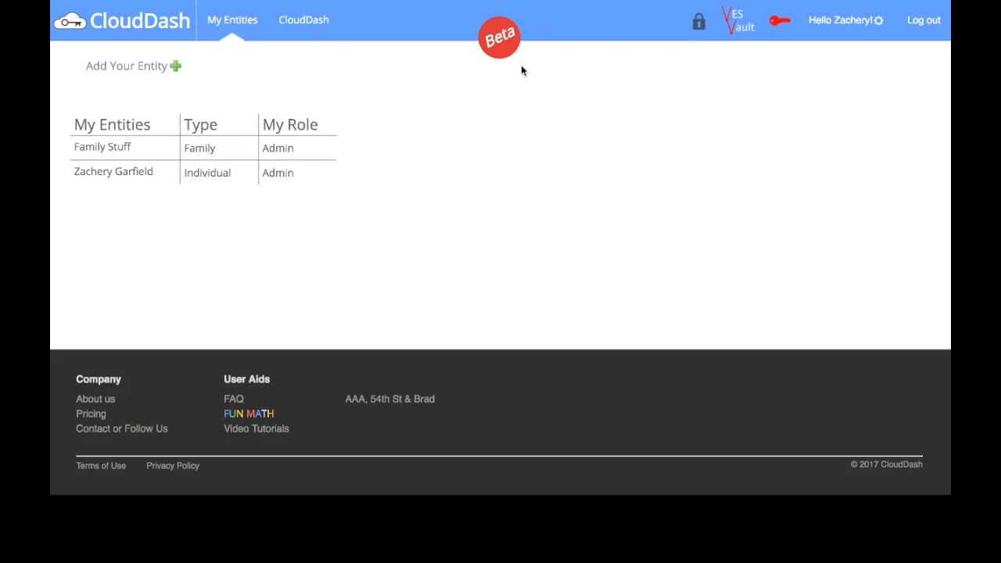
# - Open the CloudDash grid and examine which account the Google Drive app uses and which user it is linked to
pyautogui.click(304, 20)
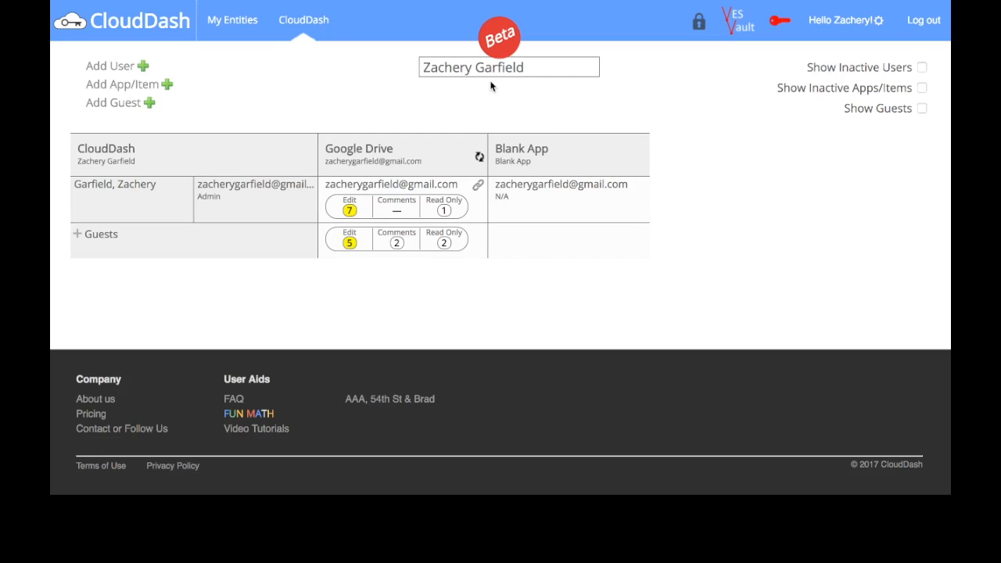
pyautogui.tripleClick(353, 161)
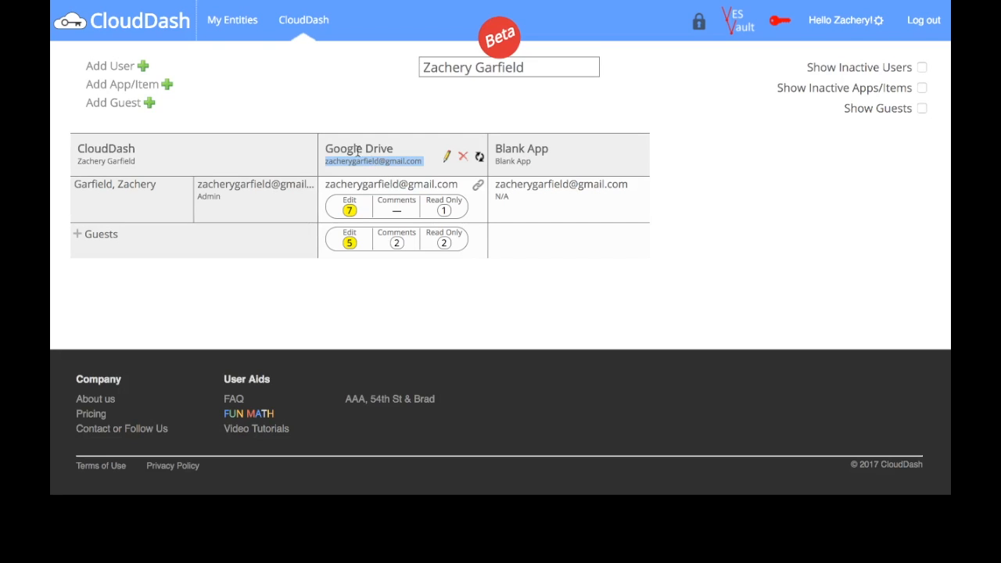
pyautogui.click(201, 183)
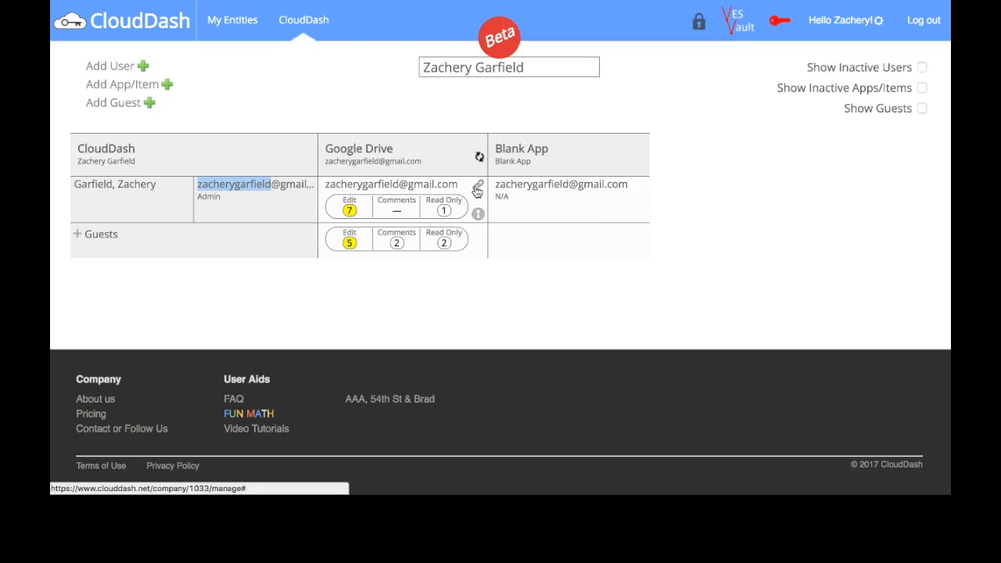
pyautogui.doubleClick(252, 183)
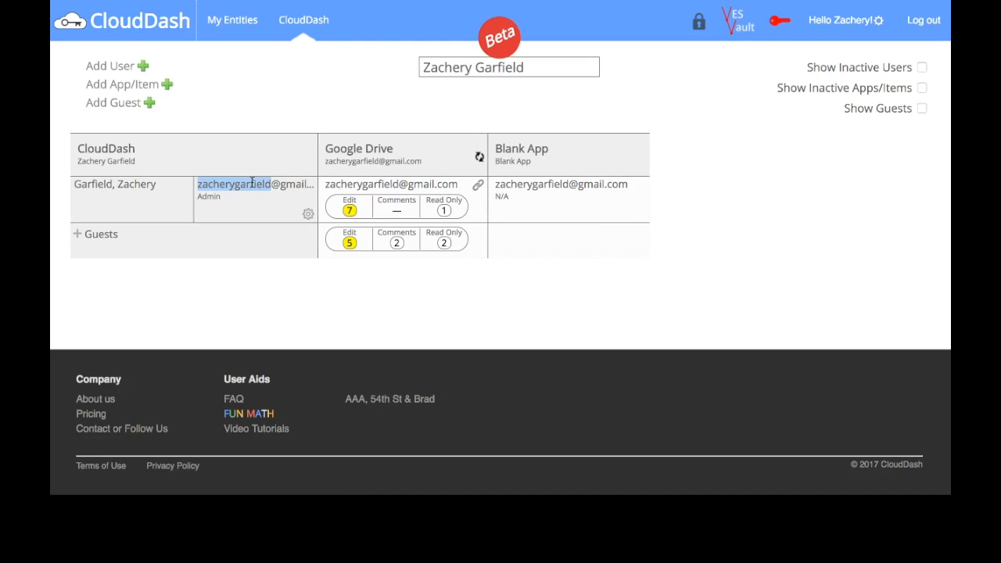
pyautogui.doubleClick(353, 161)
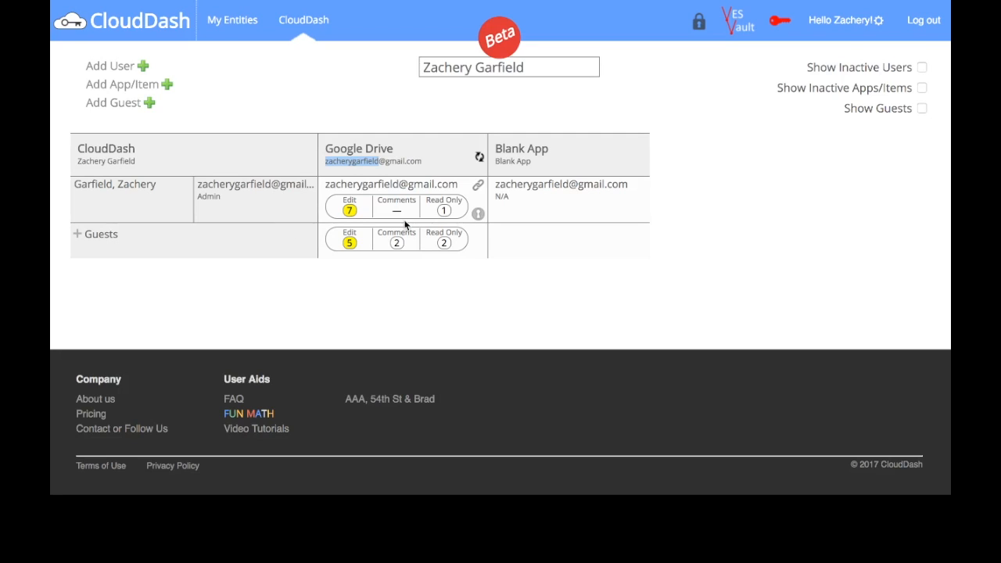
pyautogui.click(394, 174)
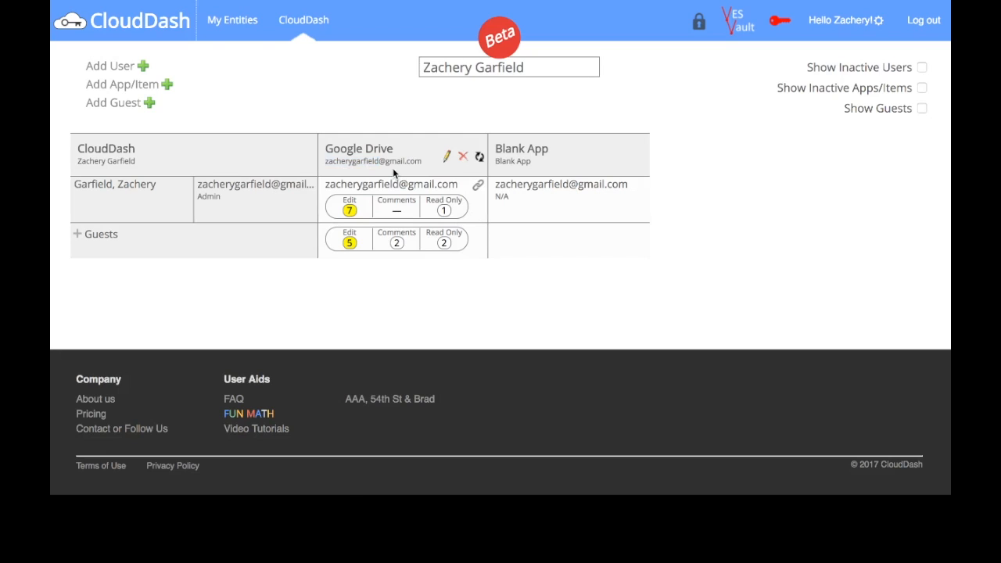
# - Check the Google Drive app's last sync time and the admin user's Edit, Comments and Read Only permissions
pyautogui.click(482, 157)
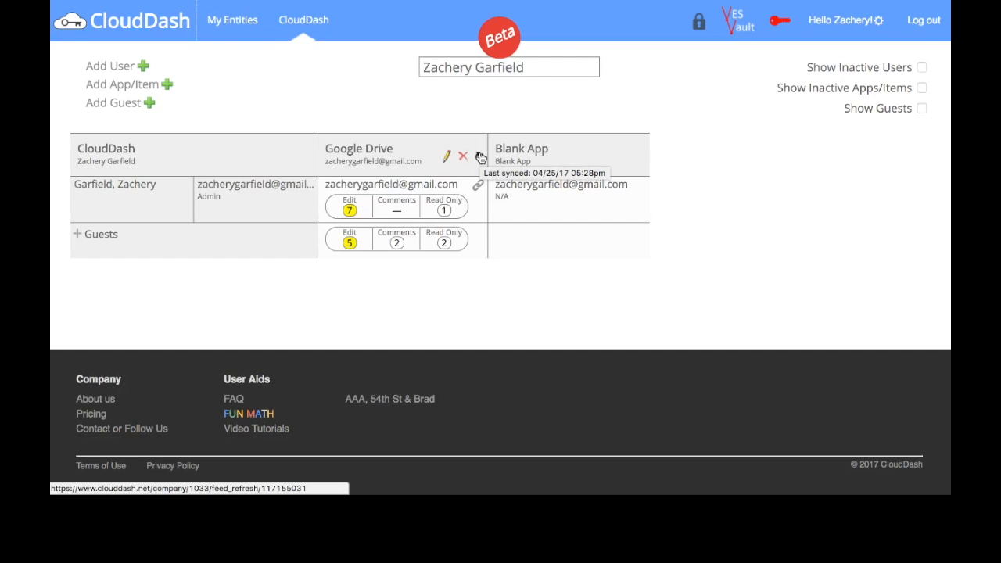
pyautogui.click(480, 158)
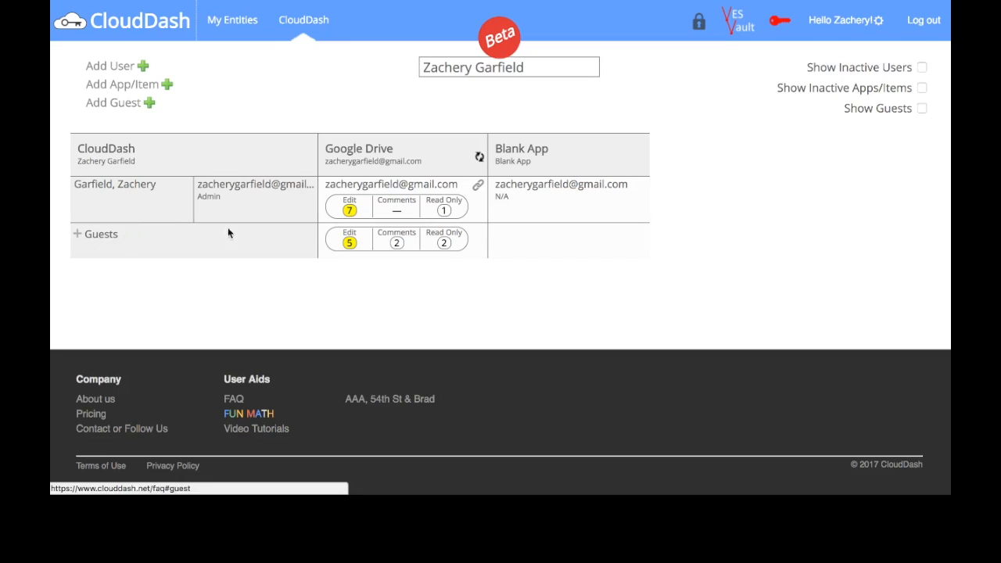
pyautogui.moveTo(449, 246)
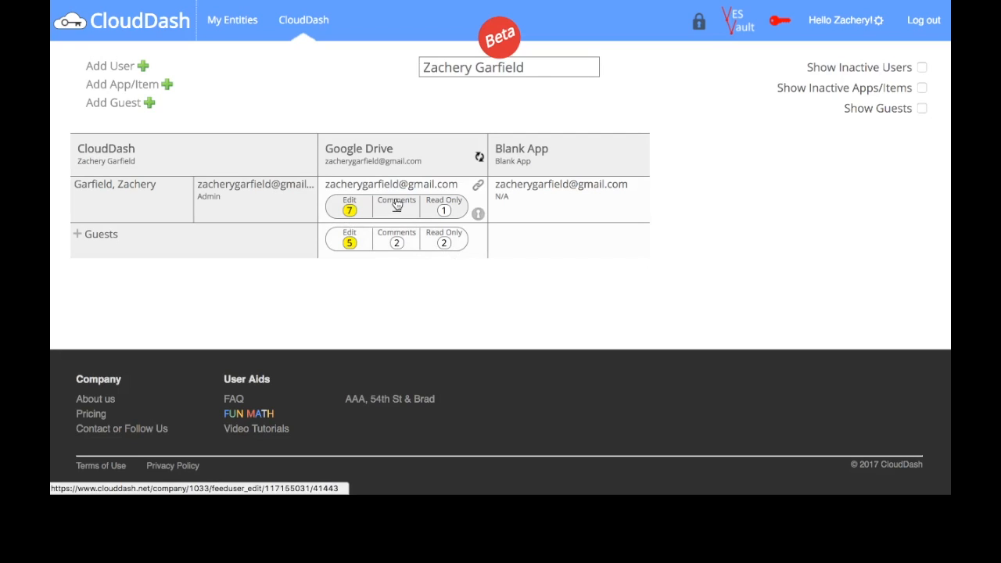
pyautogui.moveTo(448, 206)
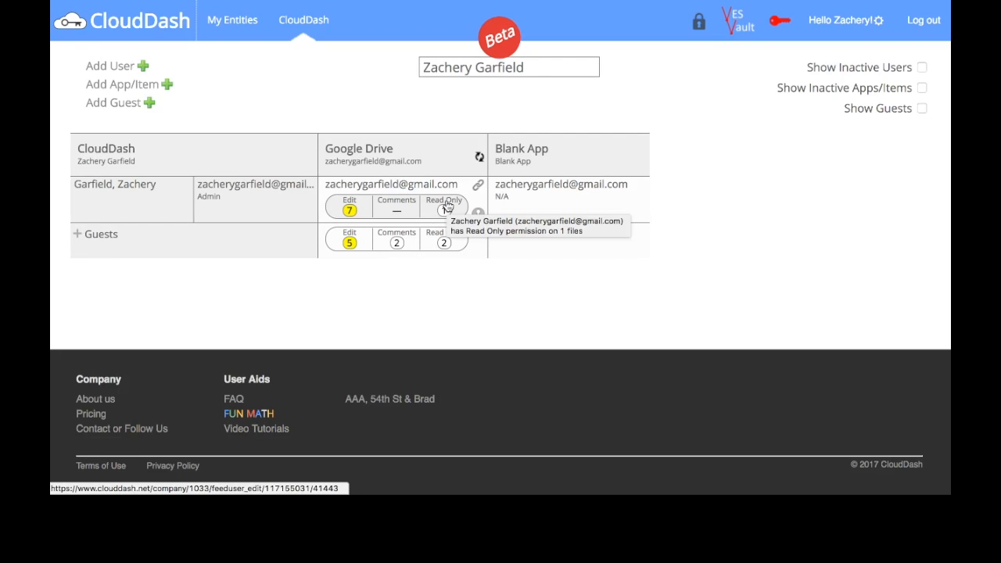
pyautogui.moveTo(349, 216)
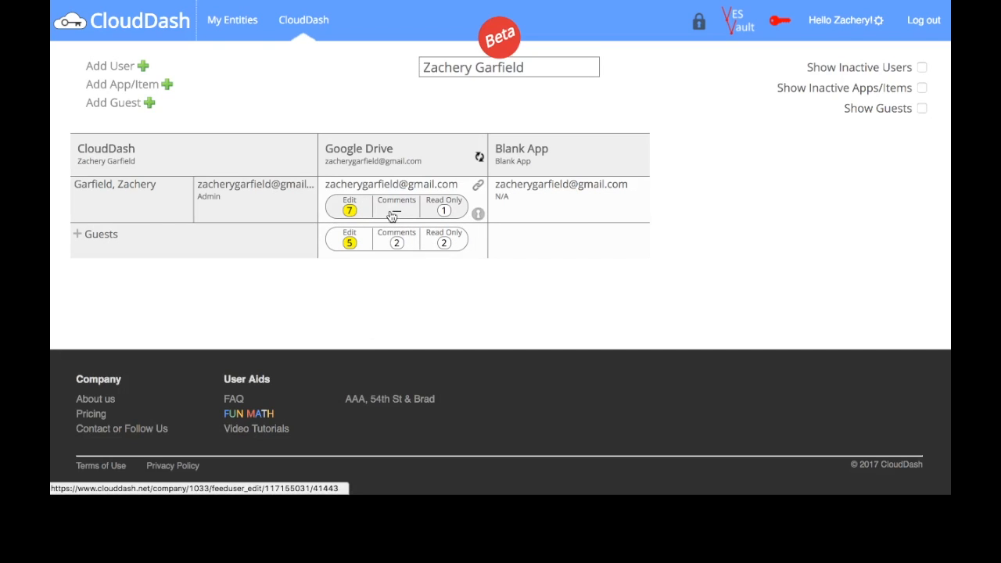
pyautogui.moveTo(391, 215)
# - Expand the Guests group and look through the guests' Google Drive permissions
pyautogui.click(97, 235)
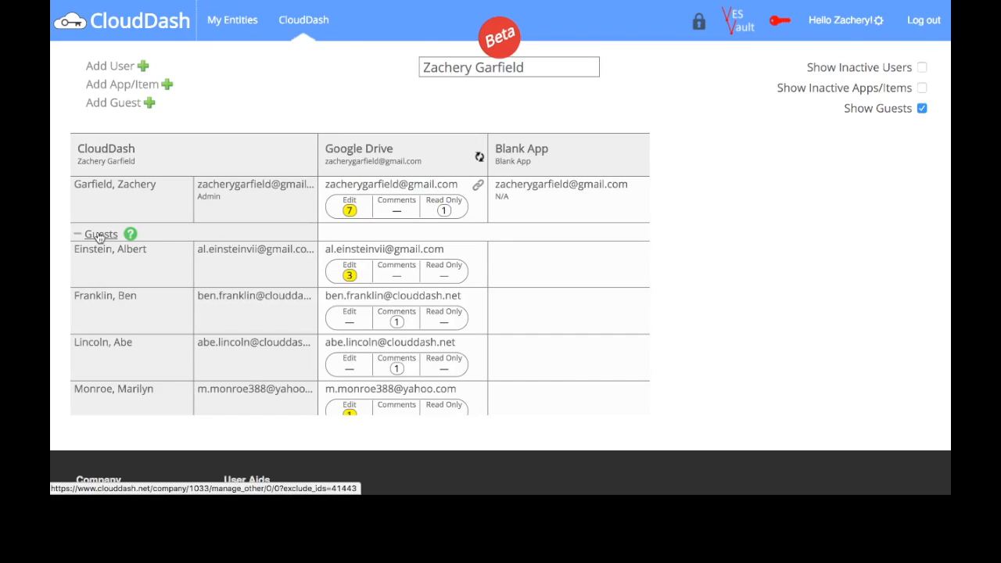
pyautogui.scroll(-1, 411, 238)
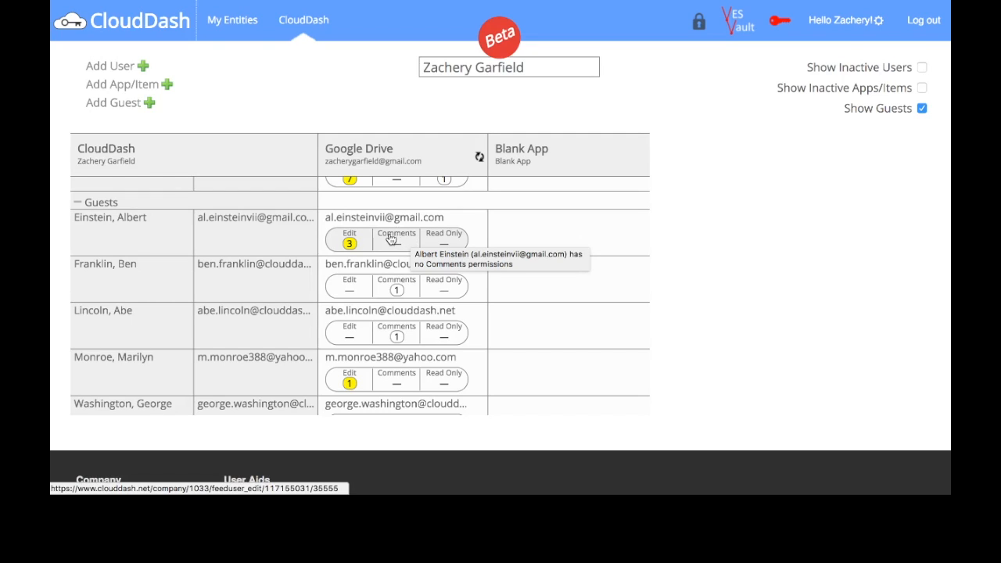
pyautogui.scroll(1, 391, 235)
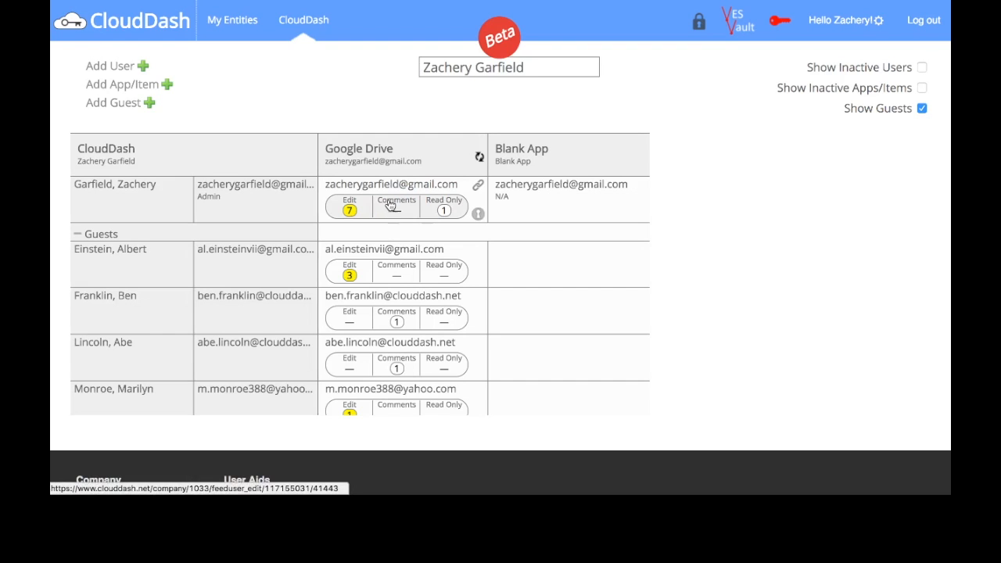
# - Examine the admin user's Google Drive file access list, including the account, the user and the owner of the read-only resume file, and close it
pyautogui.click(389, 205)
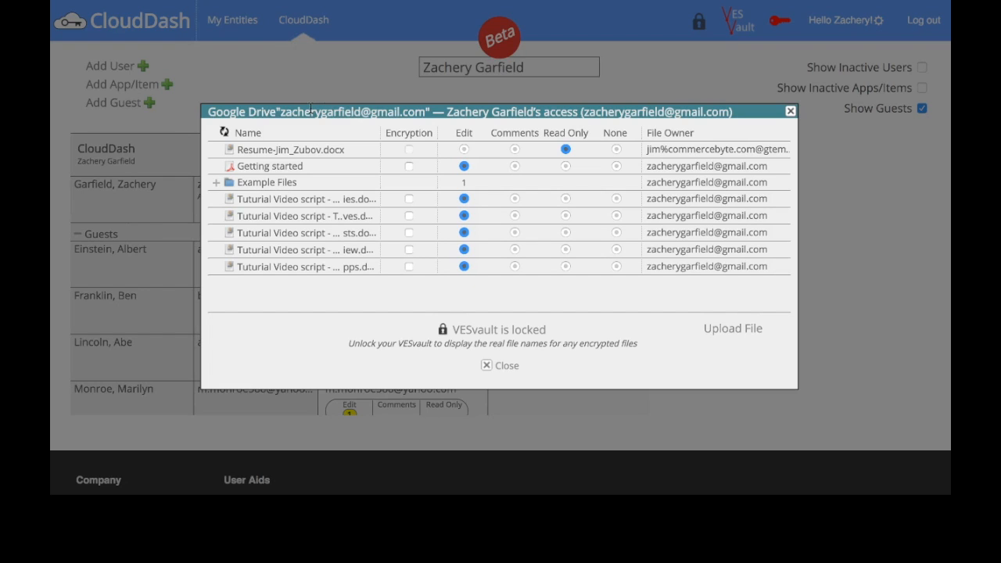
pyautogui.doubleClick(304, 112)
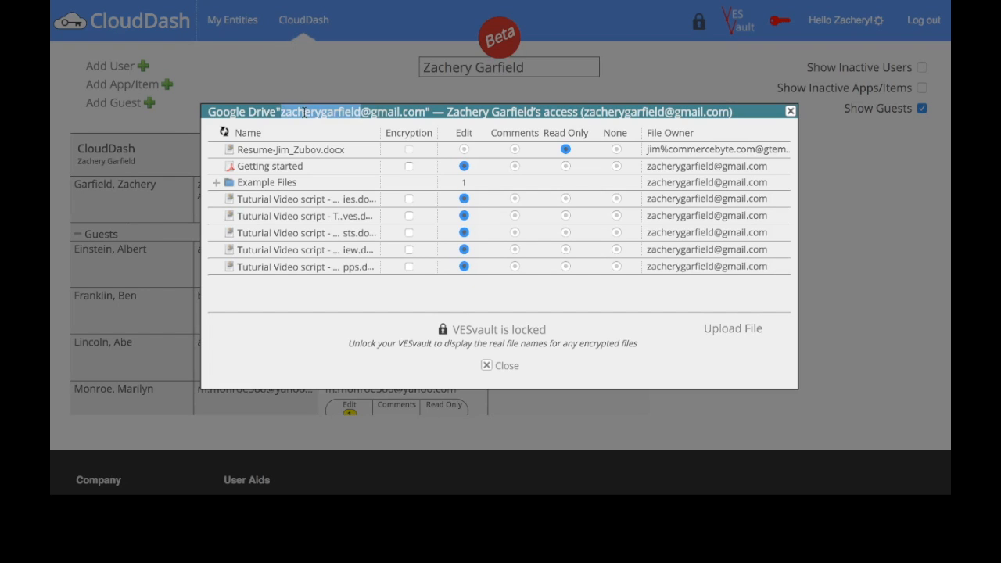
pyautogui.click(304, 111)
pyautogui.click(444, 112)
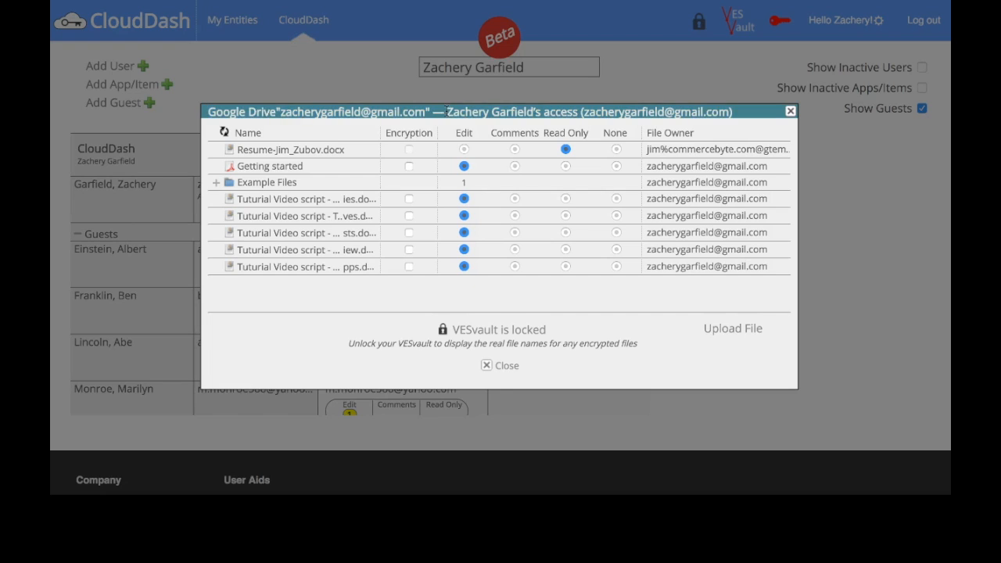
pyautogui.moveTo(445, 112); pyautogui.dragTo(791, 112)
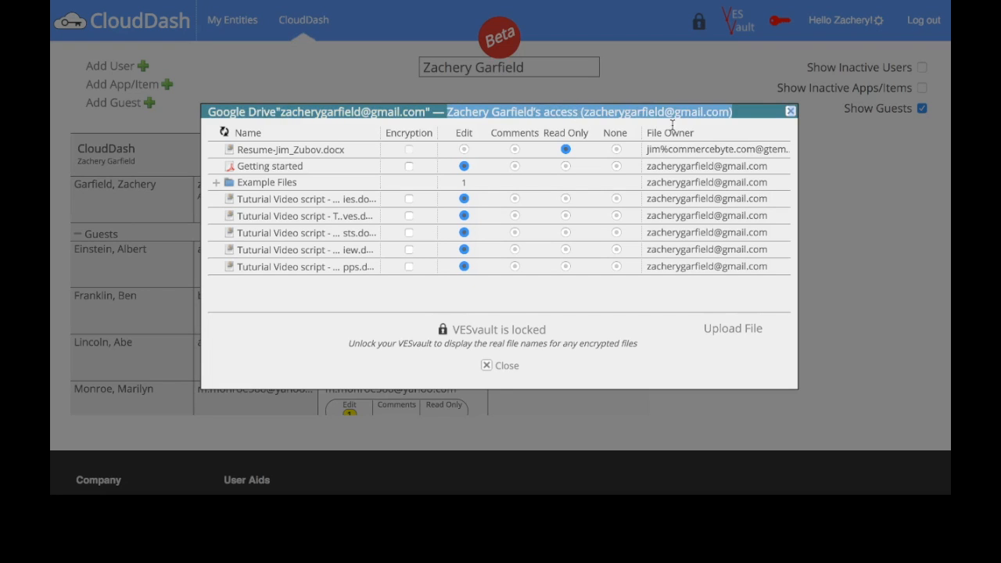
pyautogui.click(546, 110)
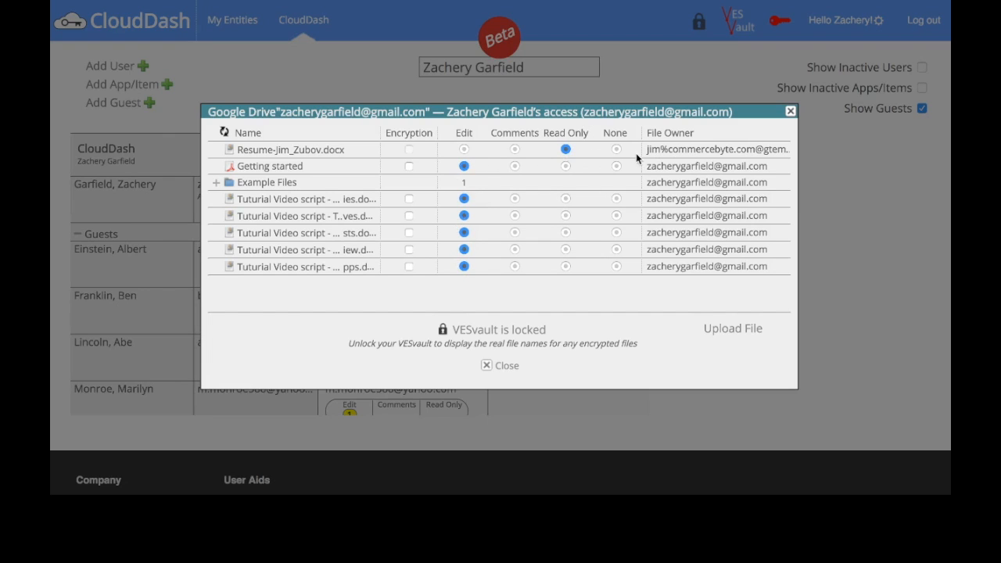
pyautogui.doubleClick(698, 148)
pyautogui.tripleClick(698, 148)
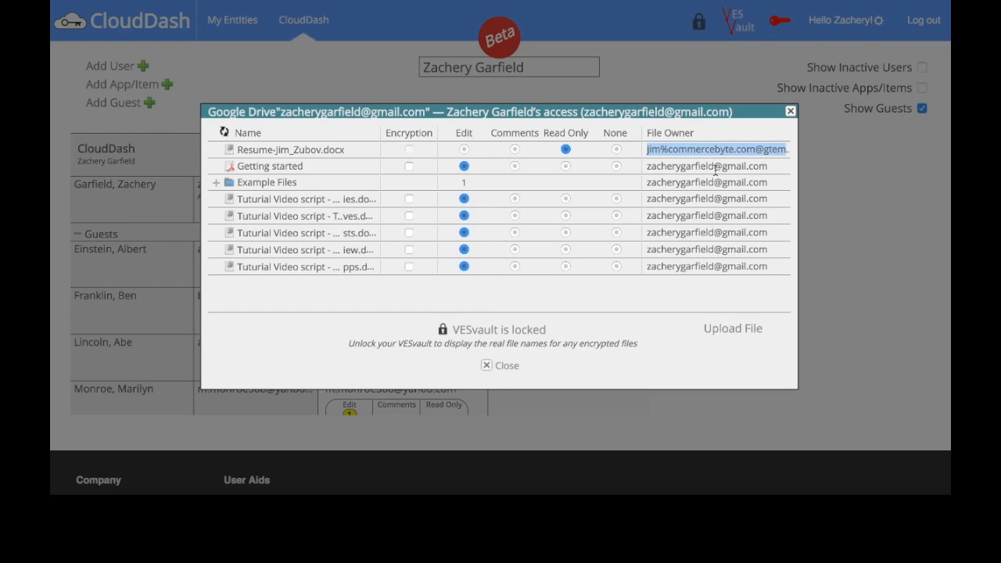
pyautogui.click(790, 111)
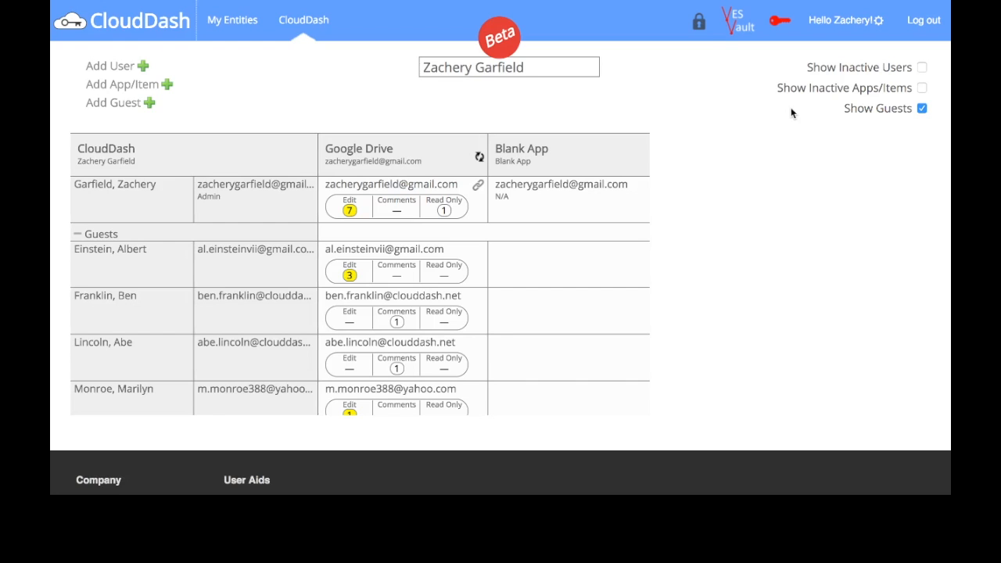
# - Give the first listed guest Read Only access to the Getting started file on Google Drive
pyautogui.click(396, 273)
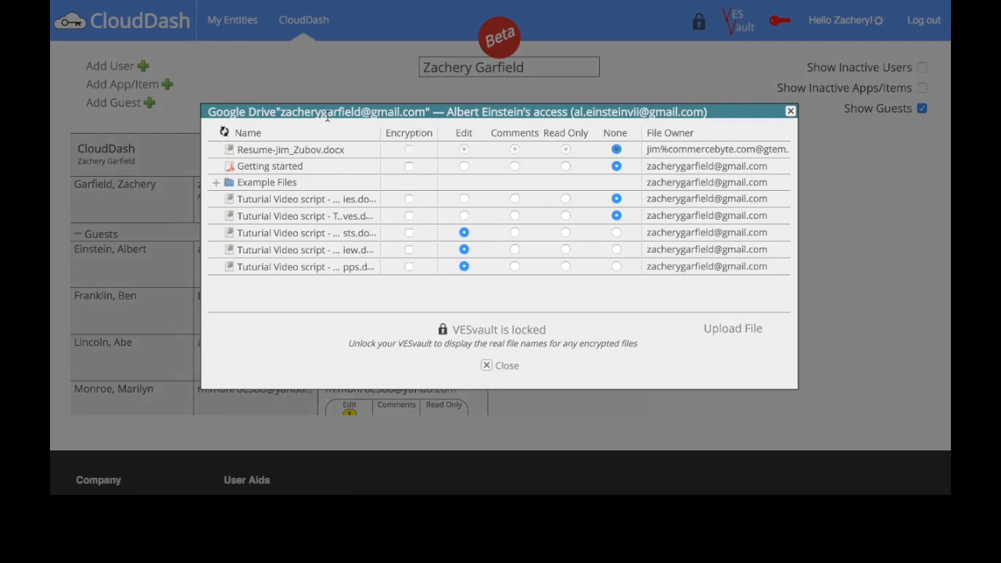
pyautogui.tripleClick(326, 116)
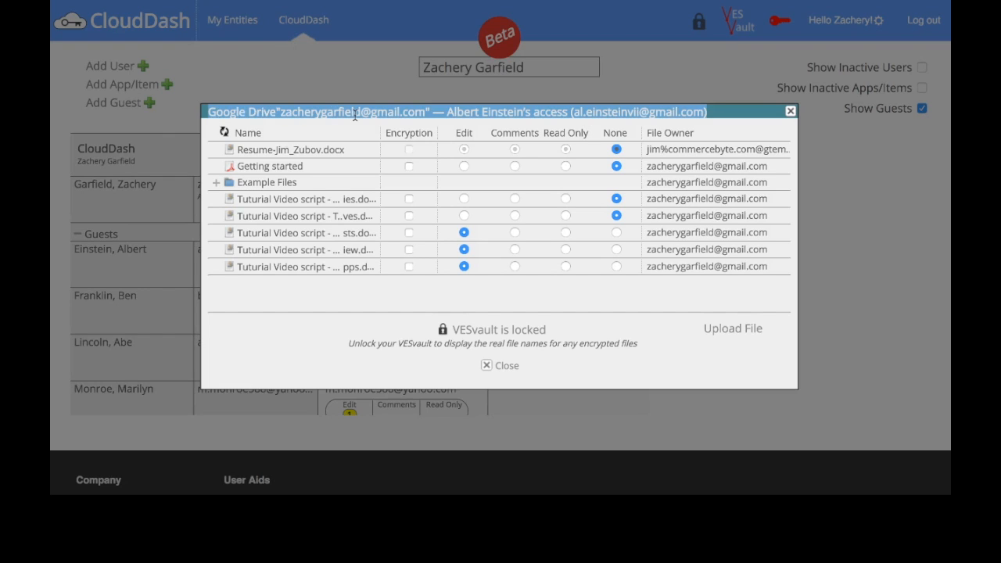
pyautogui.doubleClick(461, 112)
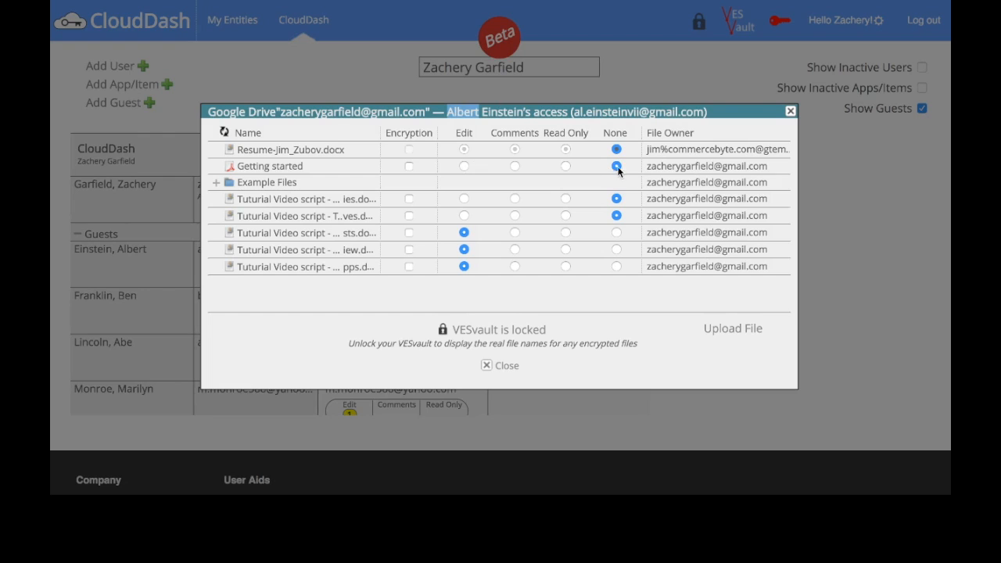
pyautogui.doubleClick(687, 166)
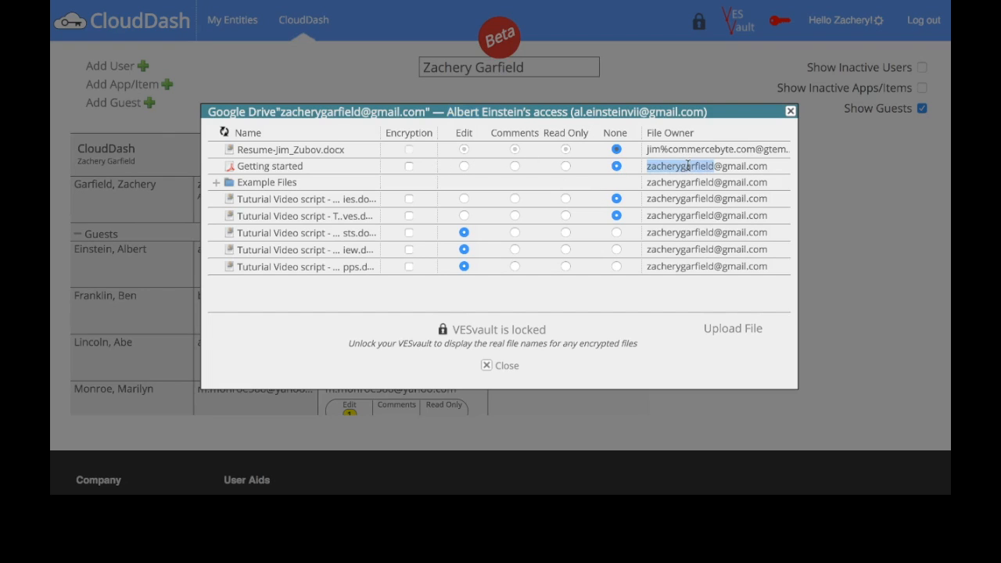
pyautogui.click(565, 166)
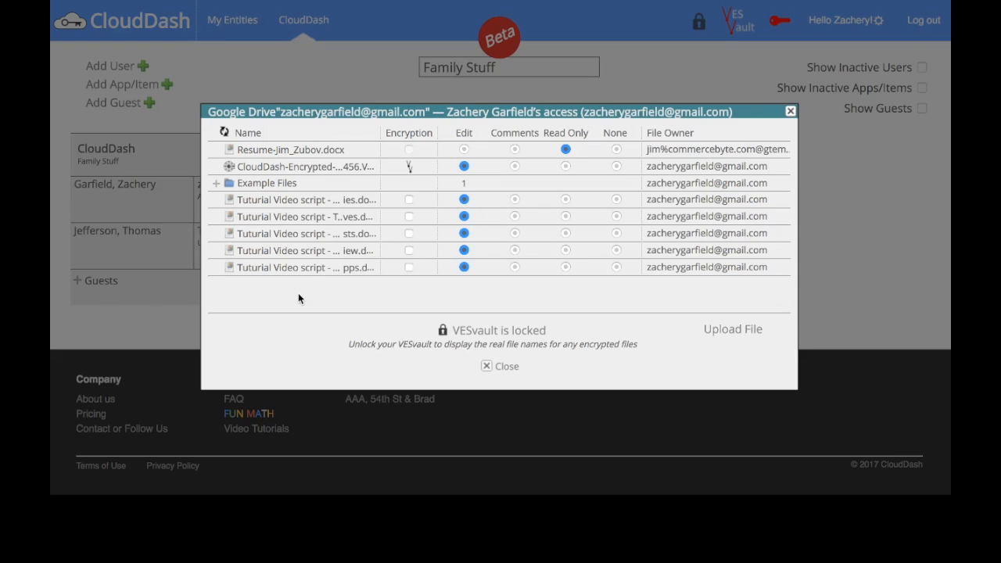
# - Unlock the VESvault from the Family Stuff file access list by entering the vault passcode
pyautogui.click(469, 331)
pyautogui.write('••••')
pyautogui.press('Return')
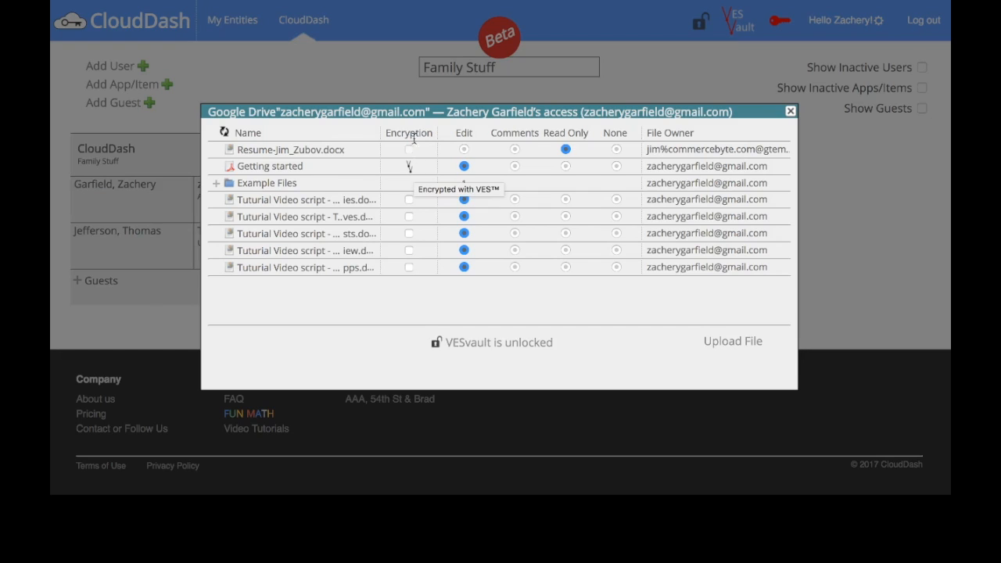
# - Show the file options for the encrypted Getting started file, choose Update, and select the first tutorial video script in the Google Drive storage list
pyautogui.click(273, 168)
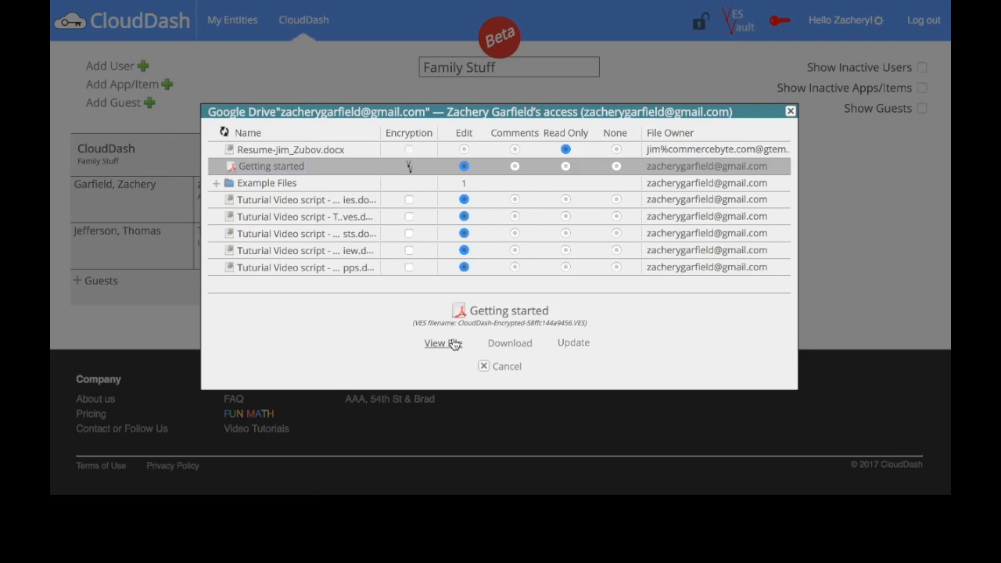
pyautogui.click(566, 344)
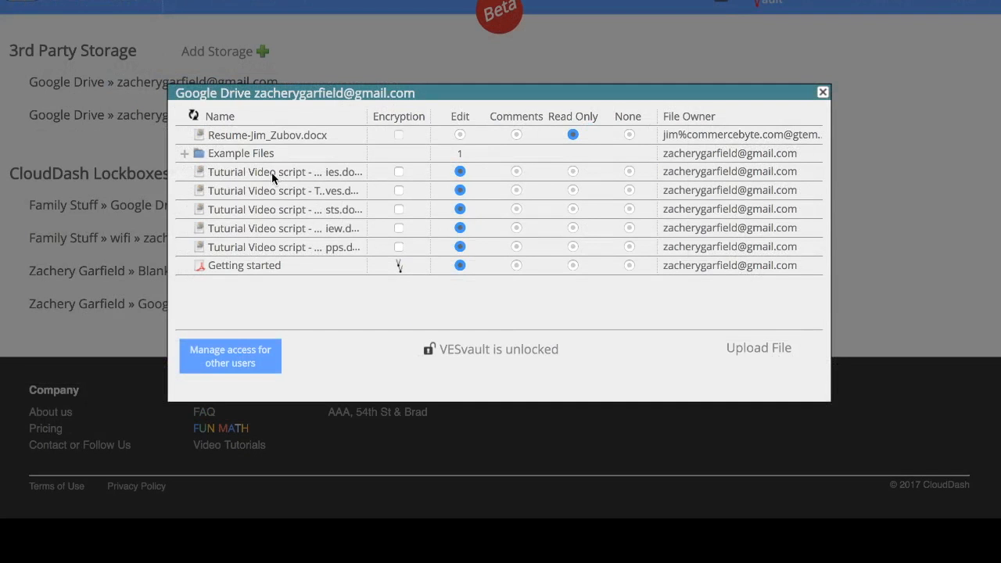
pyautogui.click(271, 172)
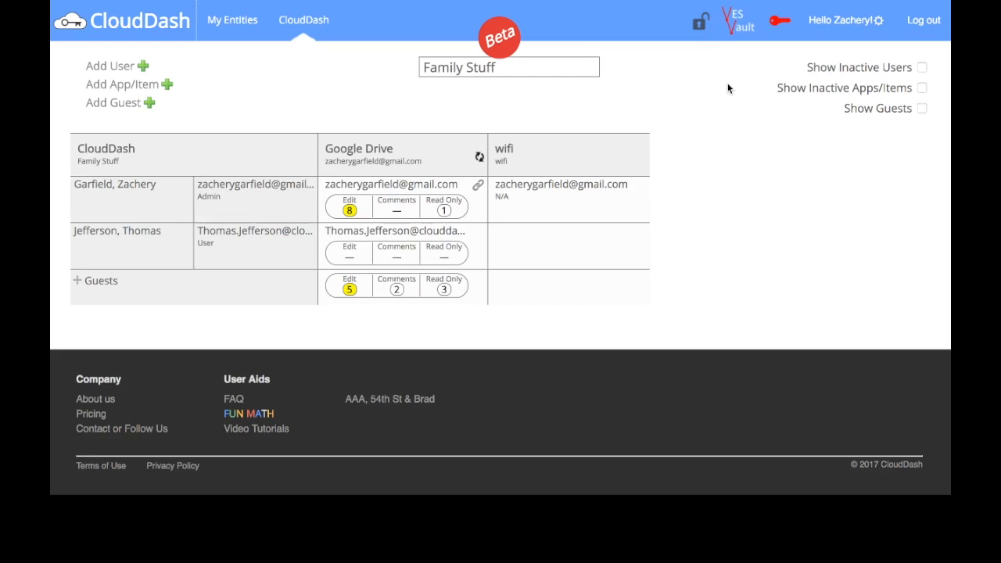
# - Go to the VESvault storage page and examine the file list of the first Google Drive under 3rd Party Storage
pyautogui.click(734, 23)
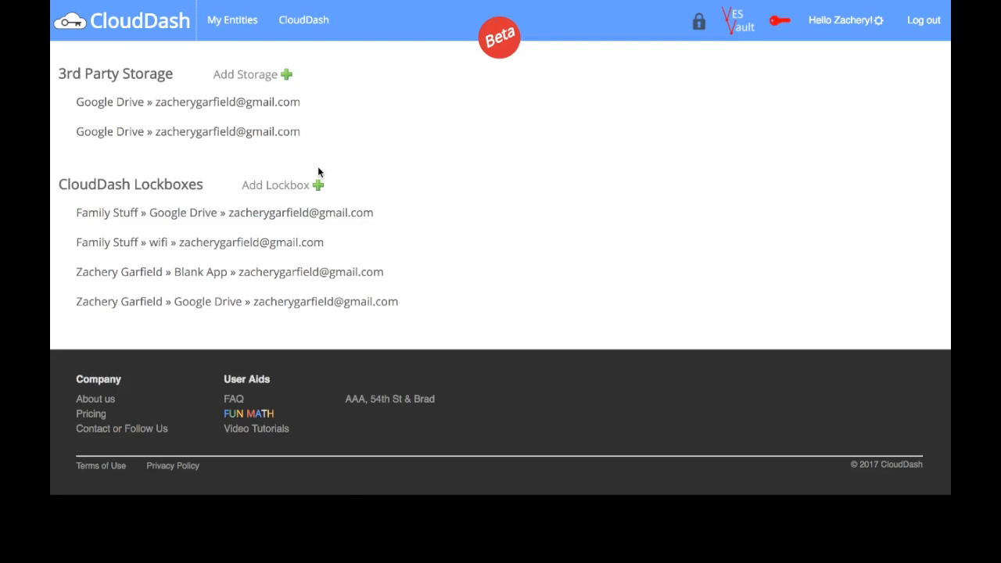
pyautogui.click(226, 102)
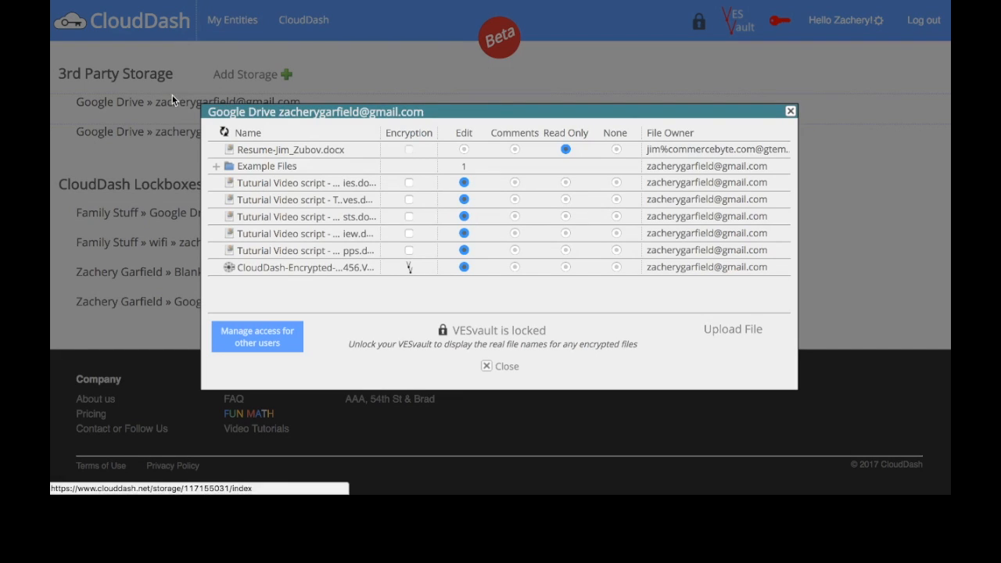
pyautogui.doubleClick(309, 114)
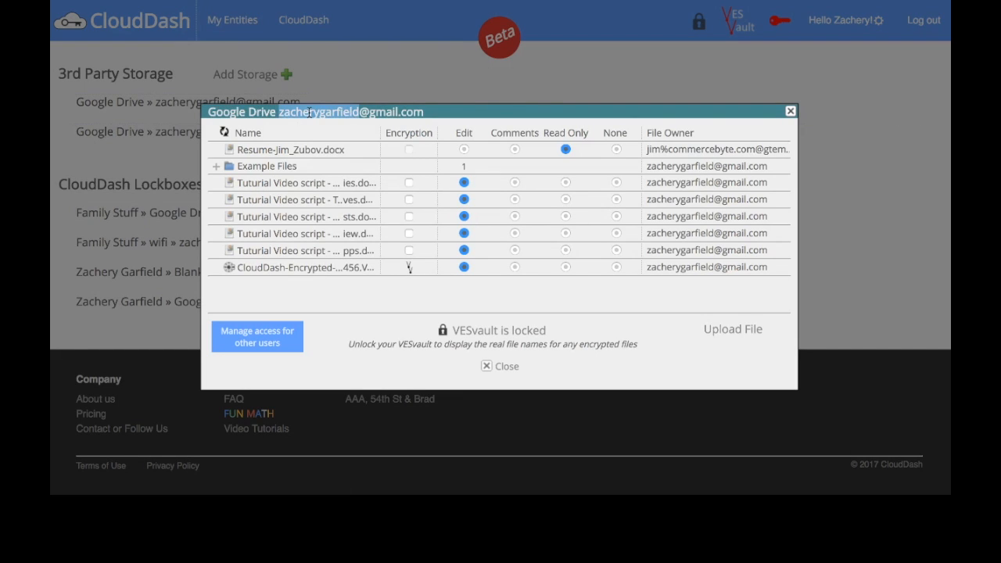